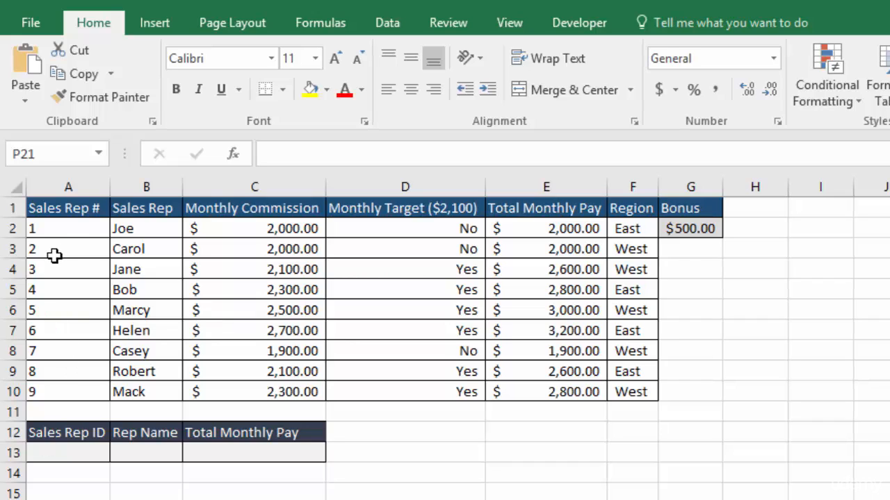
{"action": "left_click", "coordinate": [67, 186]}
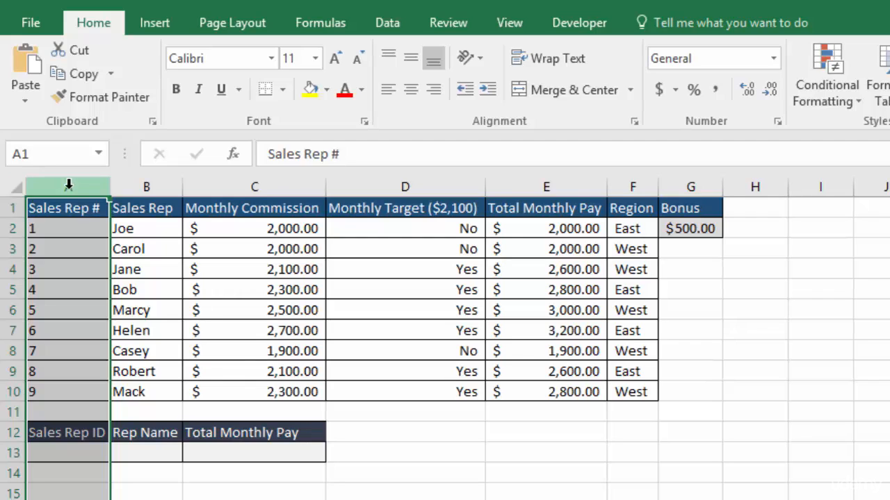
{"action": "left_click", "coordinate": [7, 332]}
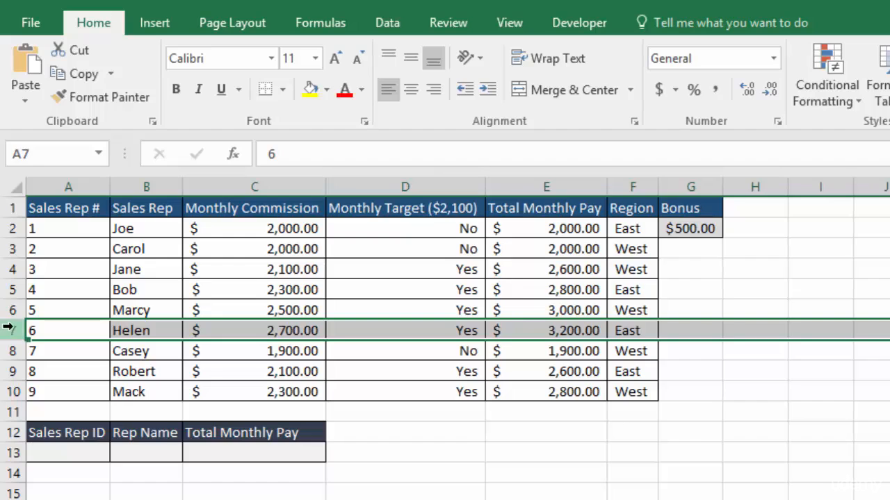
{"action": "left_click_drag", "start_coordinate": [7, 310], "coordinate": [7, 394]}
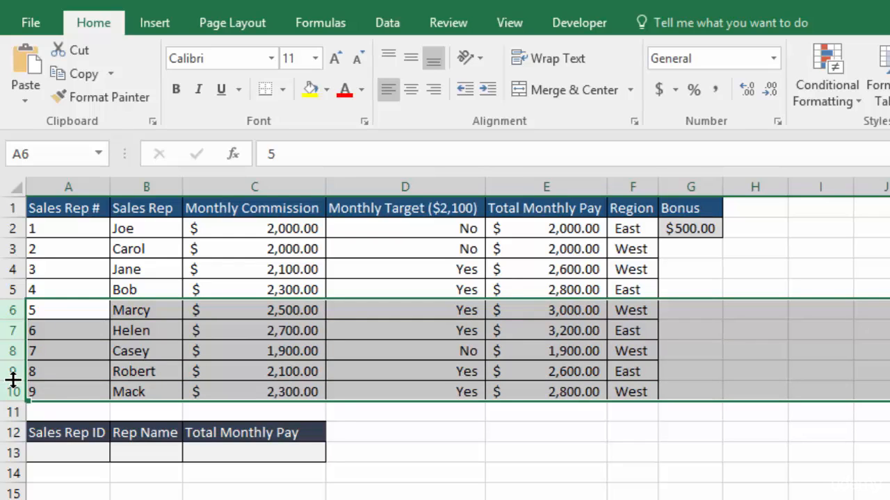
{"action": "left_click_drag", "start_coordinate": [13, 432], "coordinate": [10, 452]}
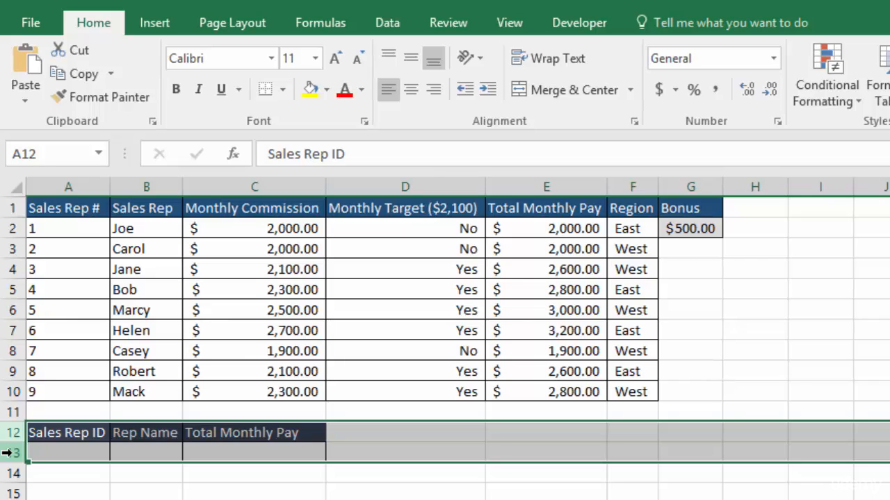
{"action": "left_click", "coordinate": [142, 449]}
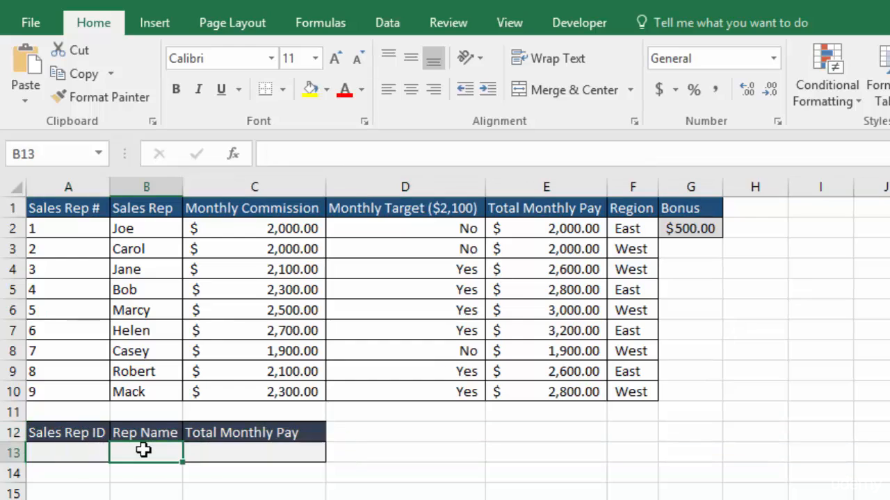
{"action": "left_click", "coordinate": [259, 454]}
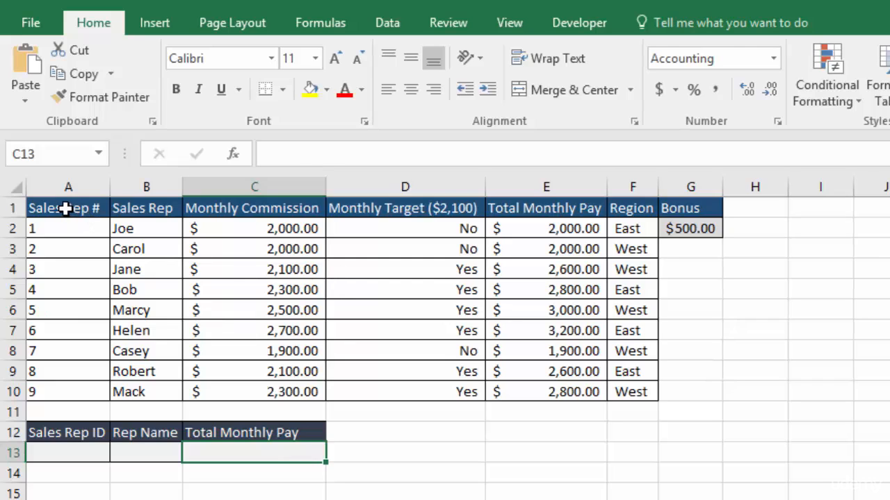
Format the range A1:F10 as a table with headers, using the first light table style.
{"action": "left_click_drag", "start_coordinate": [68, 209], "coordinate": [644, 396]}
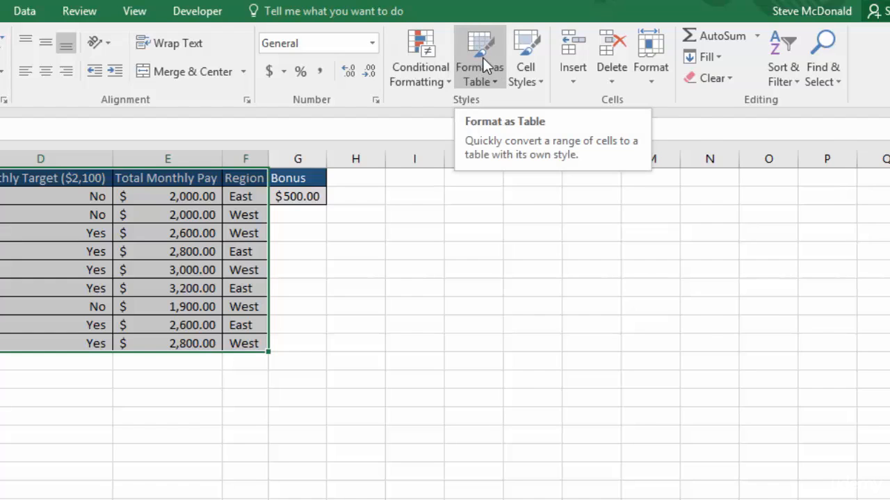
{"action": "left_click", "coordinate": [483, 58]}
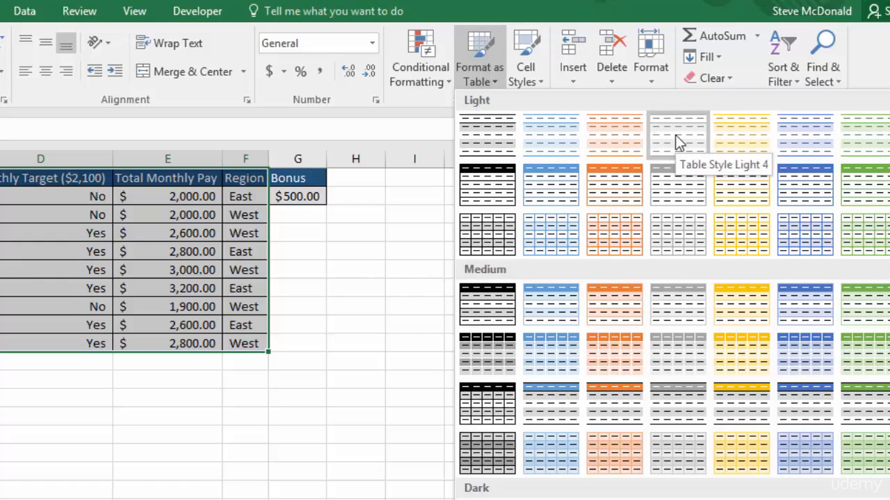
{"action": "left_click", "coordinate": [486, 144]}
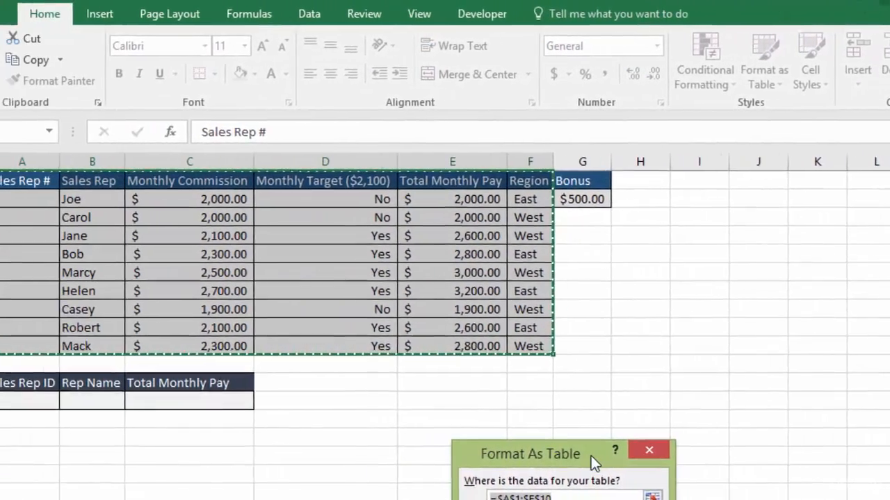
{"action": "left_click_drag", "start_coordinate": [466, 448], "coordinate": [313, 380]}
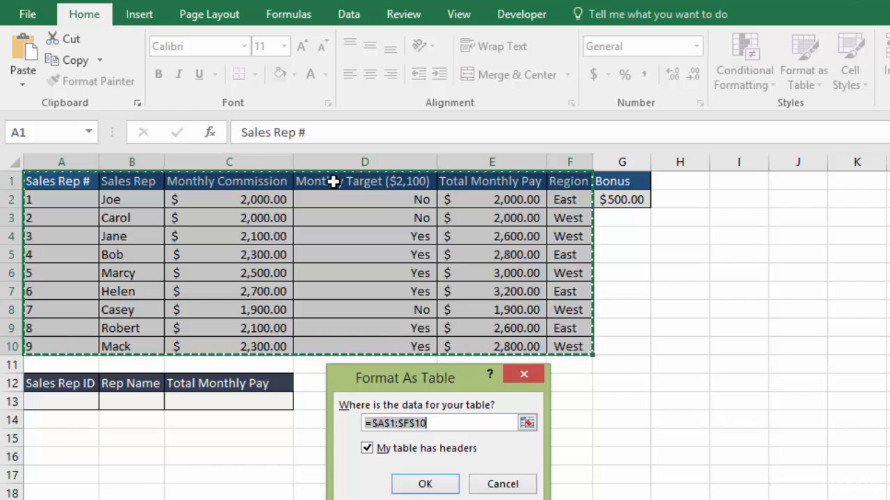
{"action": "left_click", "coordinate": [367, 450]}
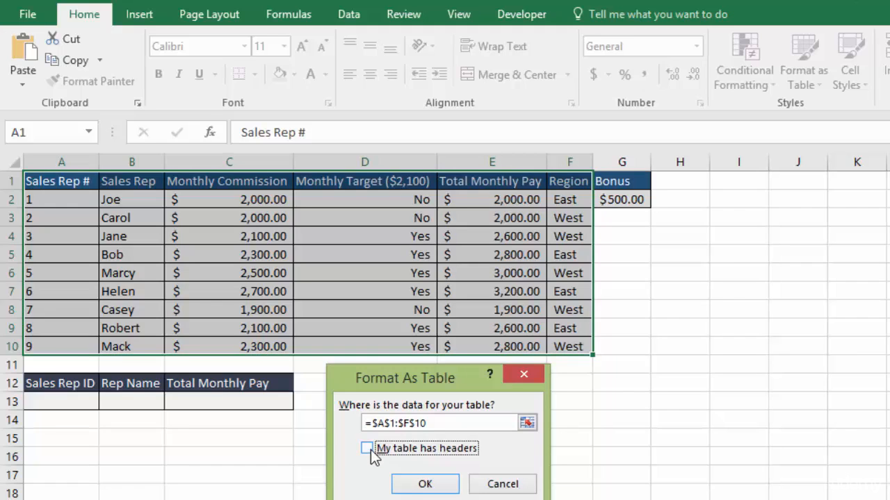
{"action": "left_click", "coordinate": [367, 449]}
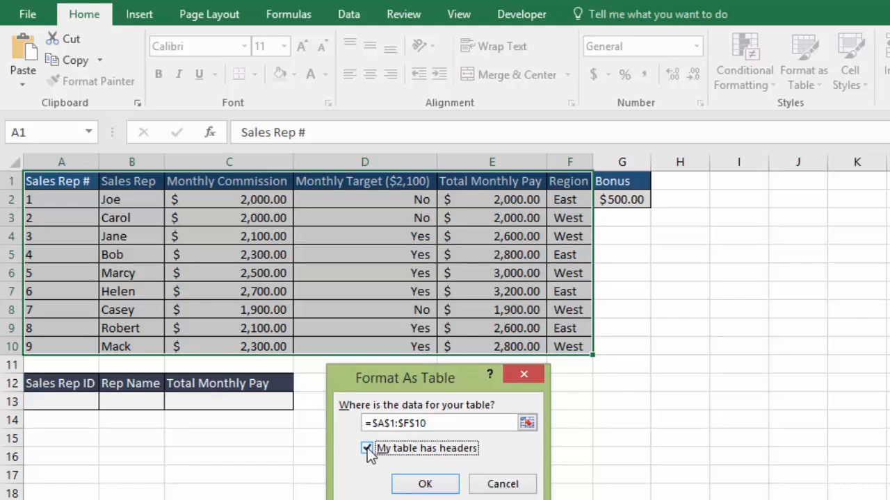
{"action": "left_click", "coordinate": [440, 488]}
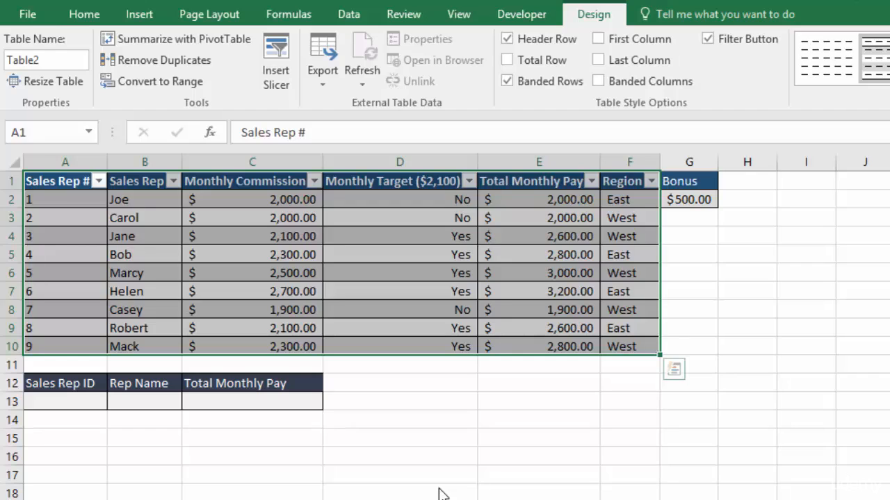
{"action": "left_click", "coordinate": [425, 366]}
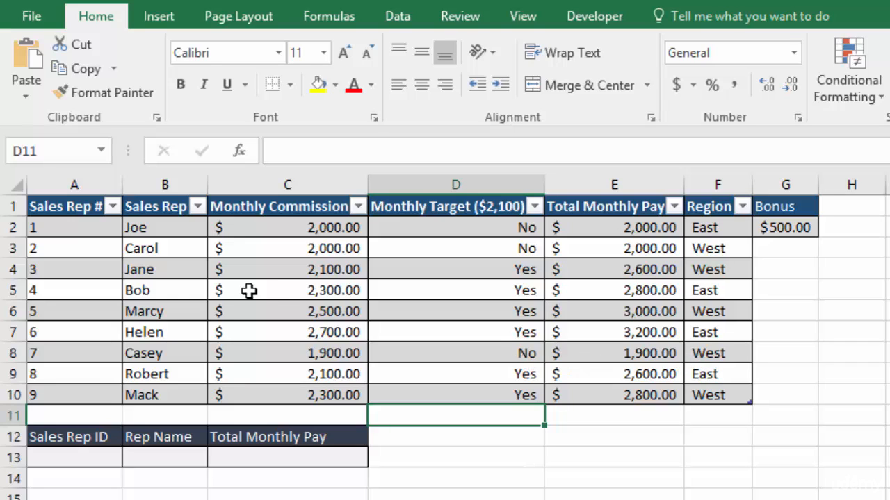
{"action": "left_click", "coordinate": [113, 207]}
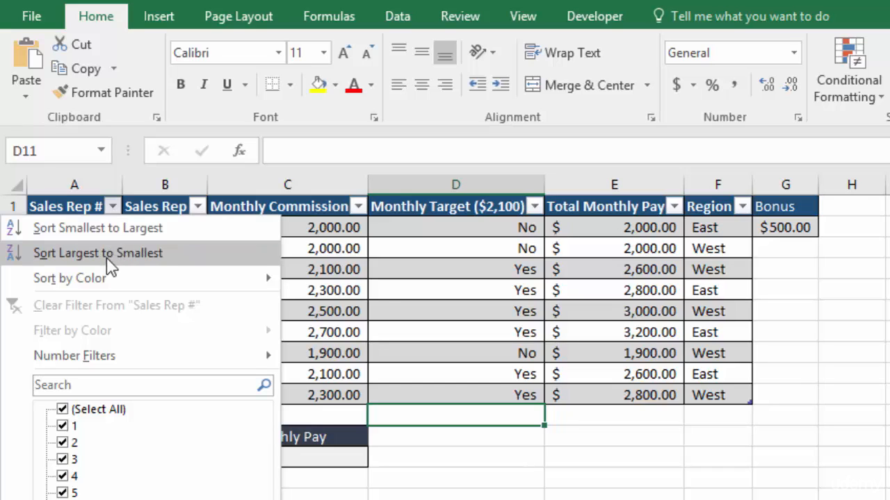
{"action": "mouse_move", "coordinate": [101, 282]}
{"action": "mouse_move", "coordinate": [108, 357]}
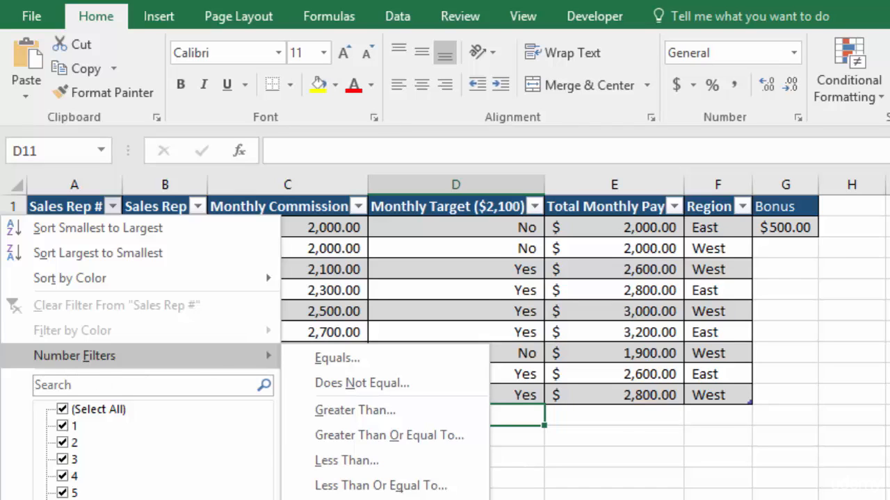
{"action": "key", "text": "Escape"}
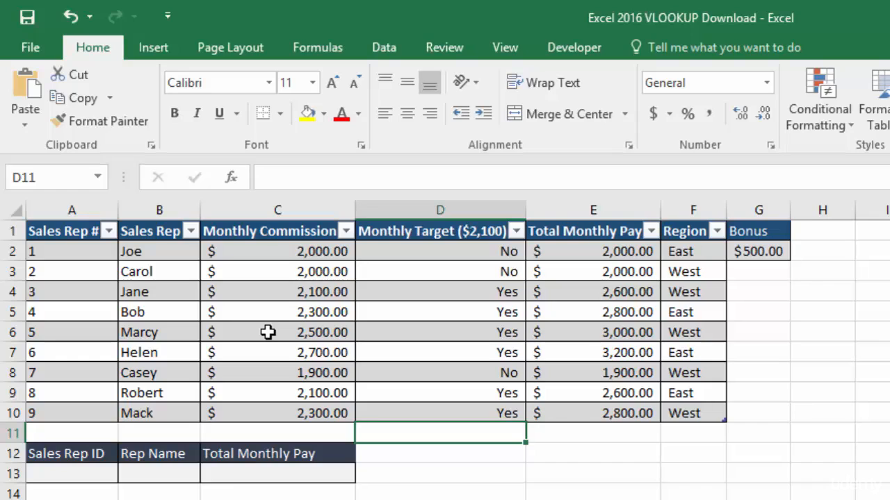
Rename the sales data table as SalesR.
{"action": "left_click", "coordinate": [268, 333]}
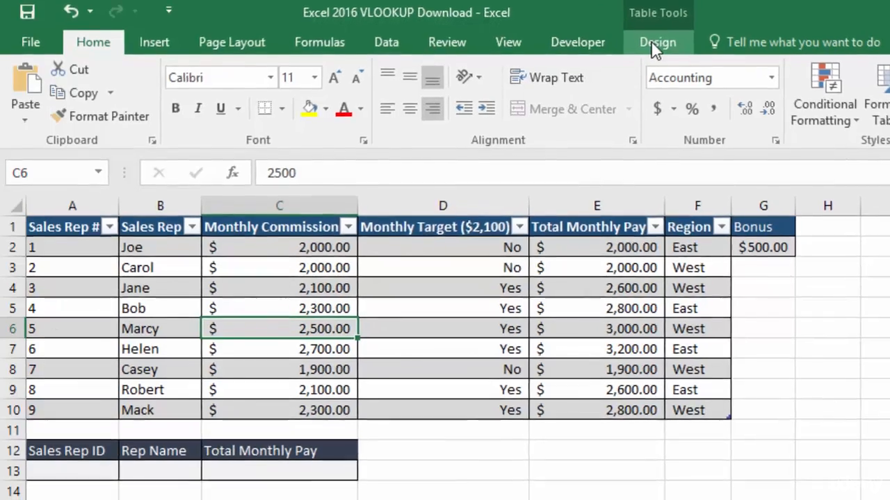
{"action": "left_click", "coordinate": [648, 46]}
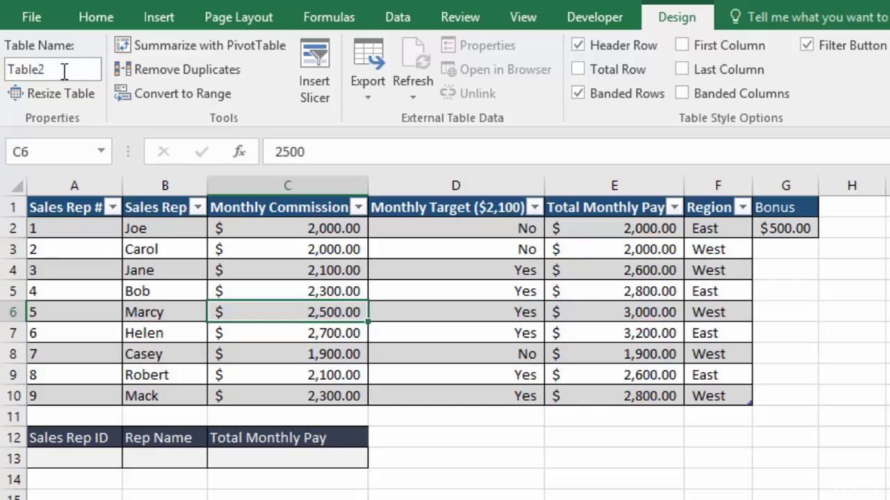
{"action": "left_click", "coordinate": [30, 70]}
{"action": "left_click_drag", "start_coordinate": [30, 73], "coordinate": [91, 73]}
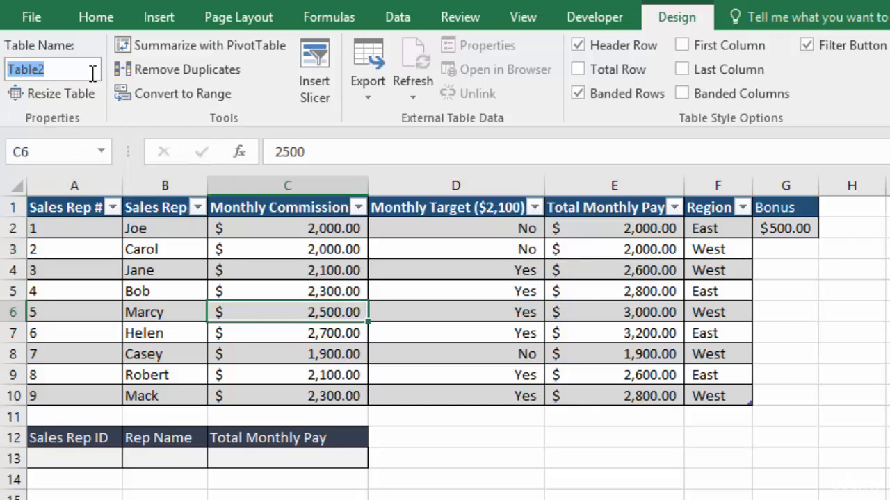
{"action": "type", "text": "Sal"}
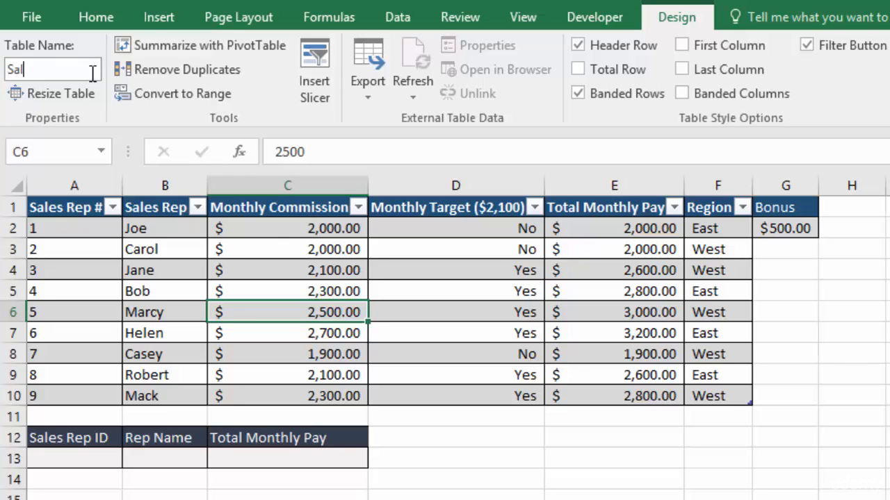
{"action": "type", "text": "esR"}
{"action": "left_click", "coordinate": [512, 463]}
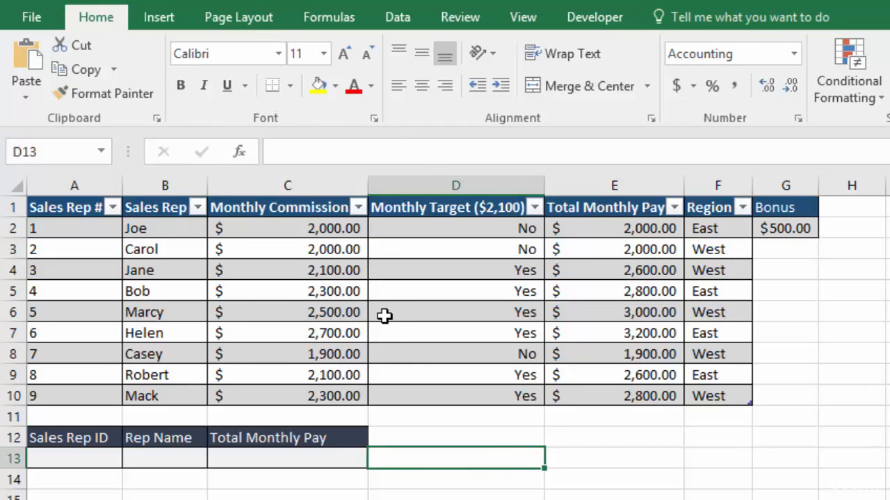
{"action": "left_click", "coordinate": [384, 314]}
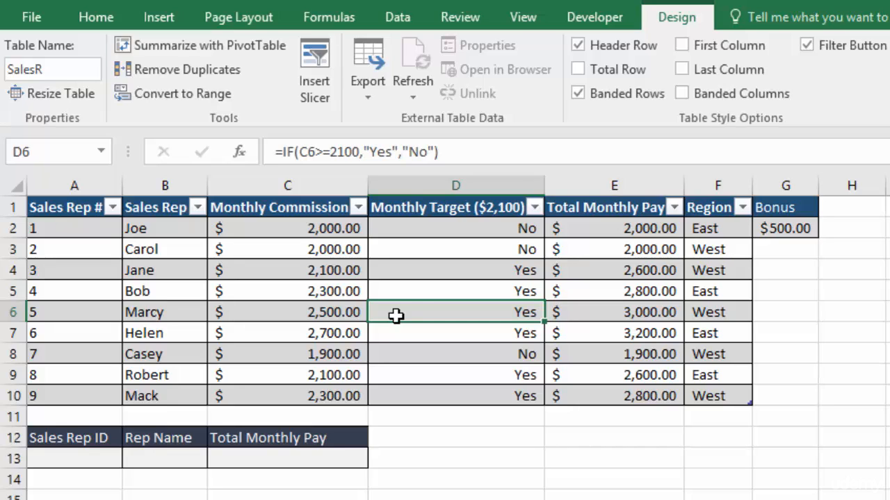
Insert a VLOOKUP function in cell B13 under Rep Name, with A13 as the lookup value.
{"action": "left_click", "coordinate": [73, 458]}
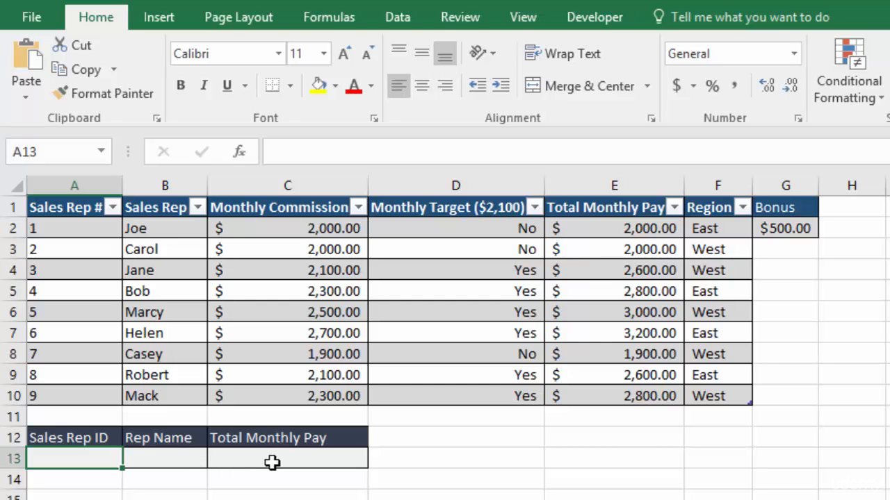
{"action": "left_click", "coordinate": [159, 461]}
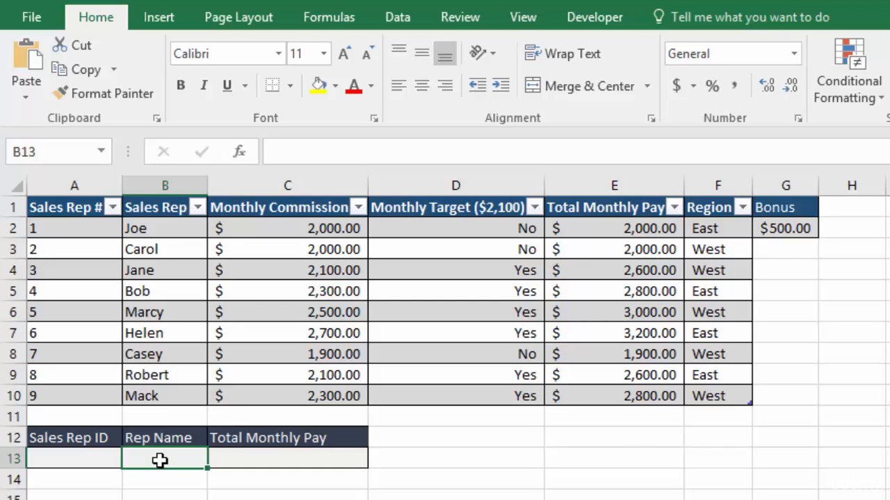
{"action": "type", "text": "="}
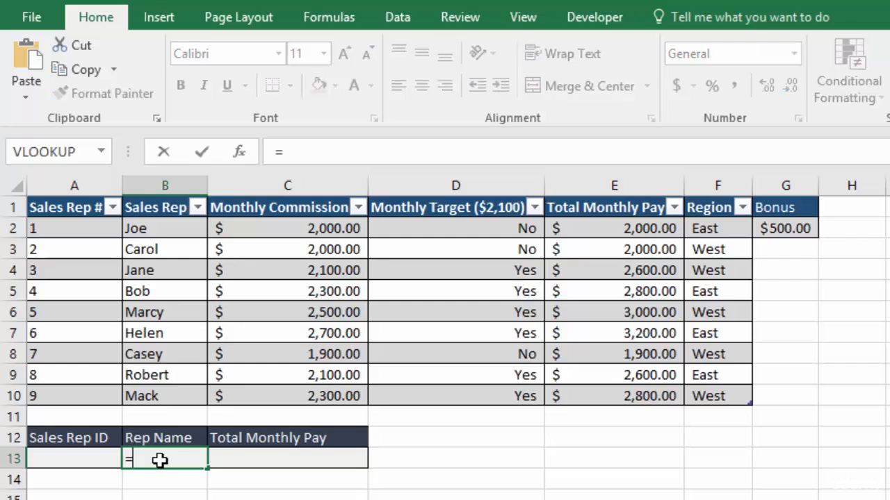
{"action": "left_click", "coordinate": [102, 153]}
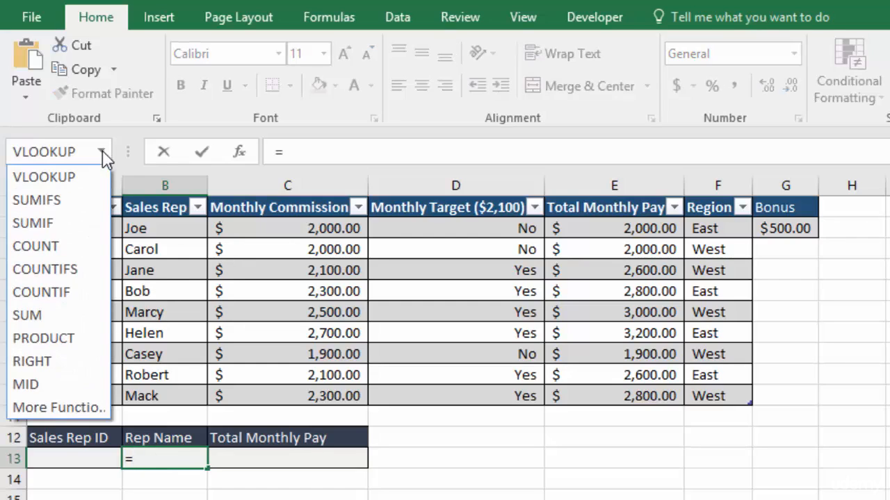
{"action": "left_click", "coordinate": [55, 177]}
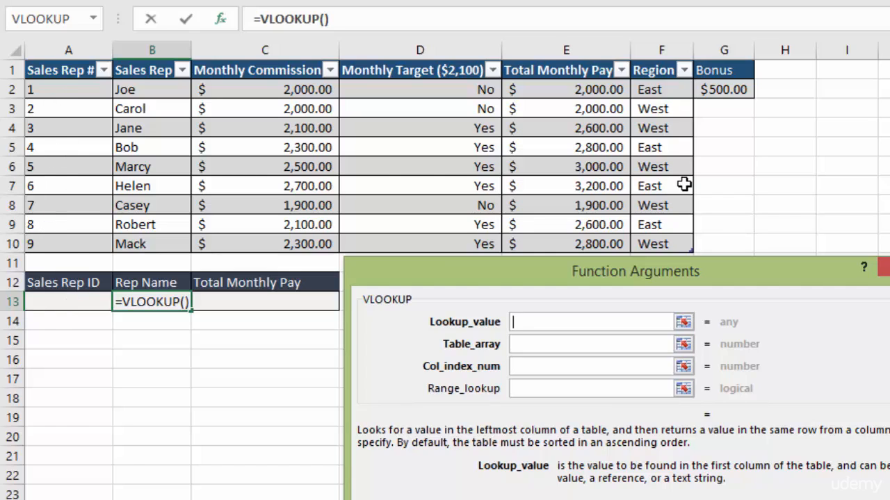
{"action": "left_click", "coordinate": [62, 302]}
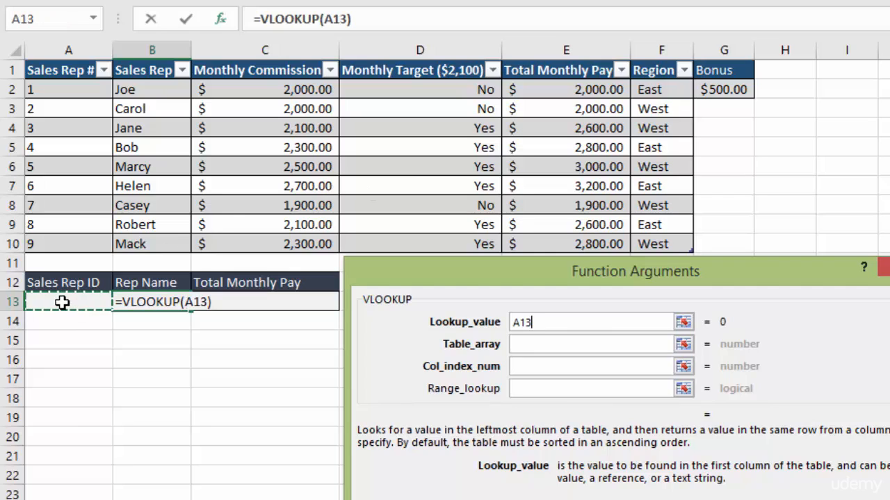
Set the VLOOKUP's table array to the sales table's data range A2:F10, referenced as SalesR.
{"action": "left_click", "coordinate": [538, 345]}
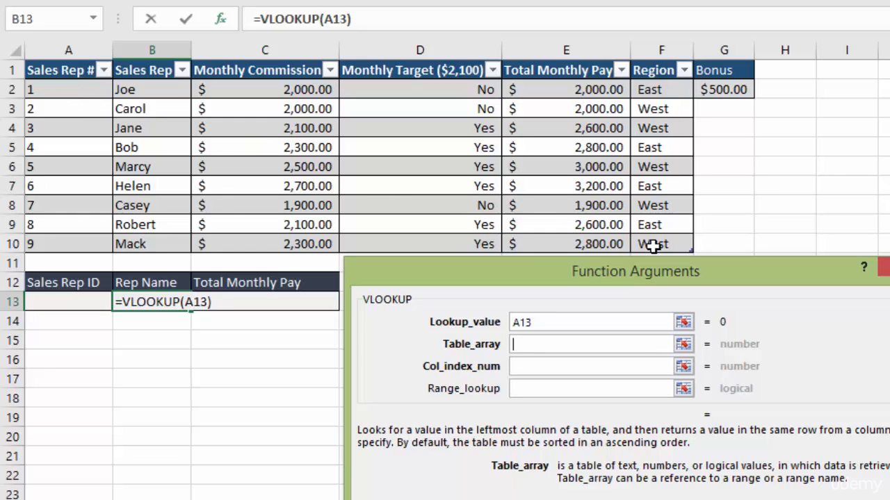
{"action": "left_click", "coordinate": [540, 344]}
{"action": "left_click", "coordinate": [72, 90]}
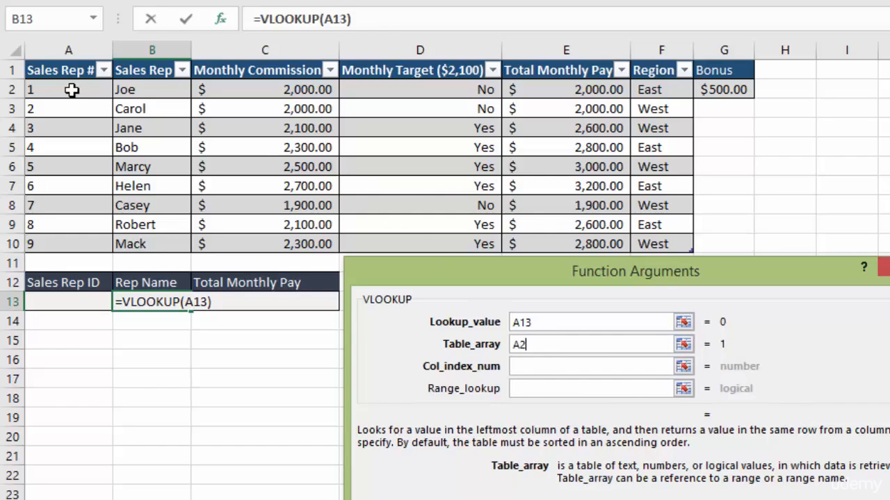
{"action": "left_click_drag", "start_coordinate": [72, 90], "coordinate": [683, 246]}
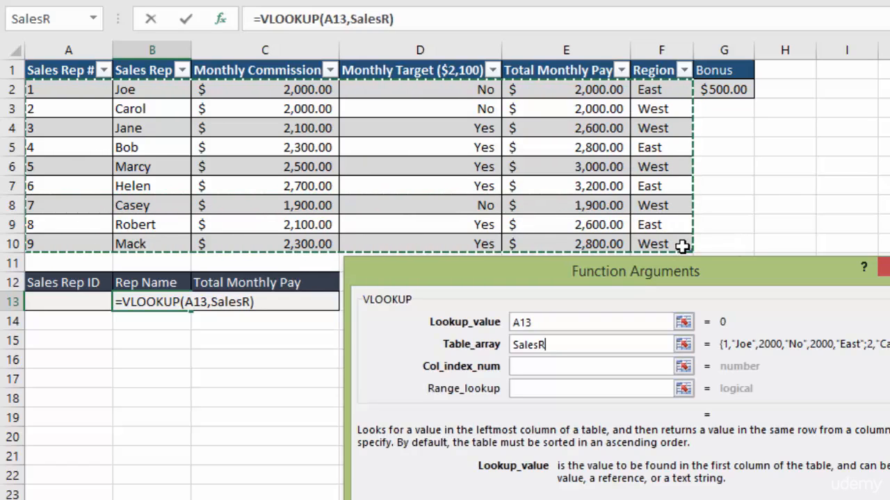
Set the column index number to 2 and the range lookup to false, and complete the Rep Name formula in B13.
{"action": "left_click", "coordinate": [537, 368]}
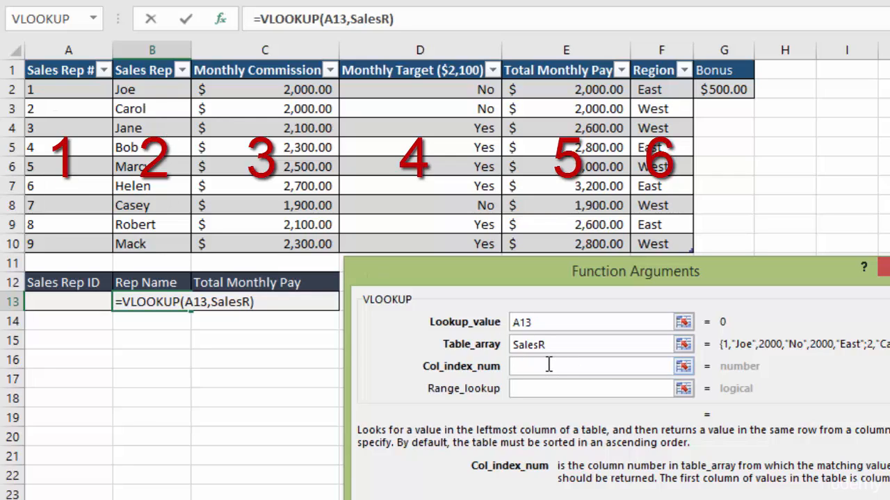
{"action": "type", "text": "2"}
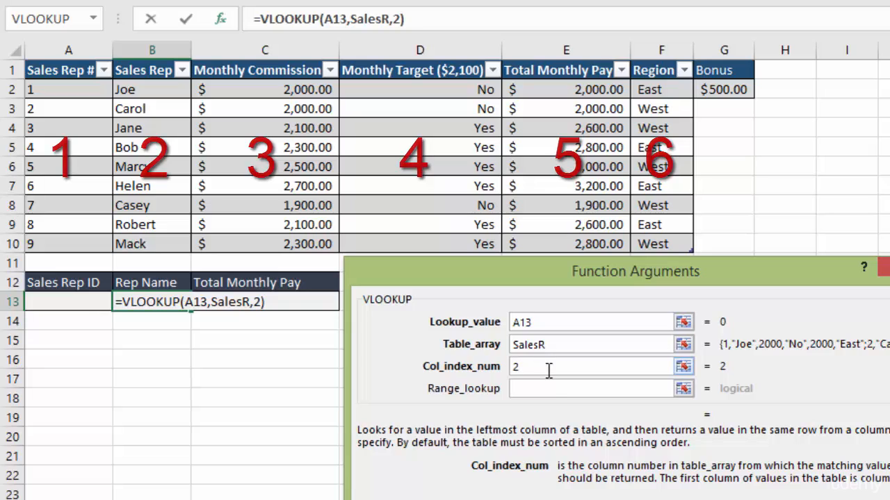
{"action": "left_click", "coordinate": [533, 390]}
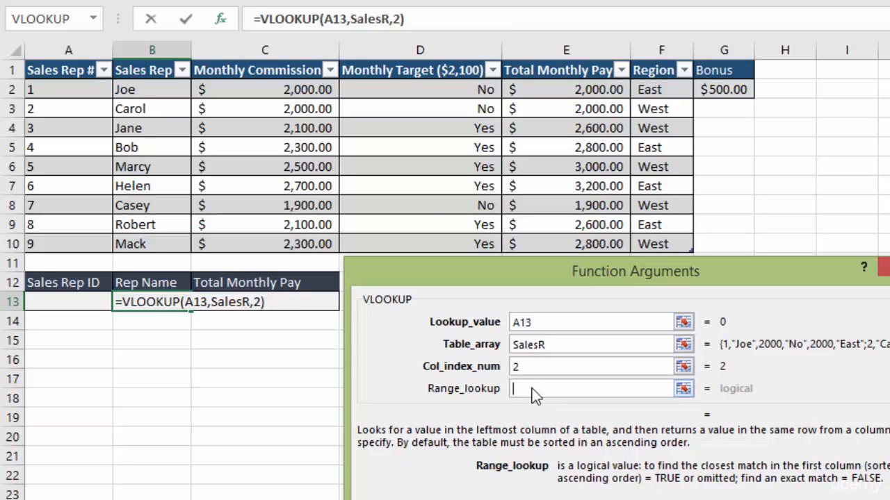
{"action": "type", "text": "false"}
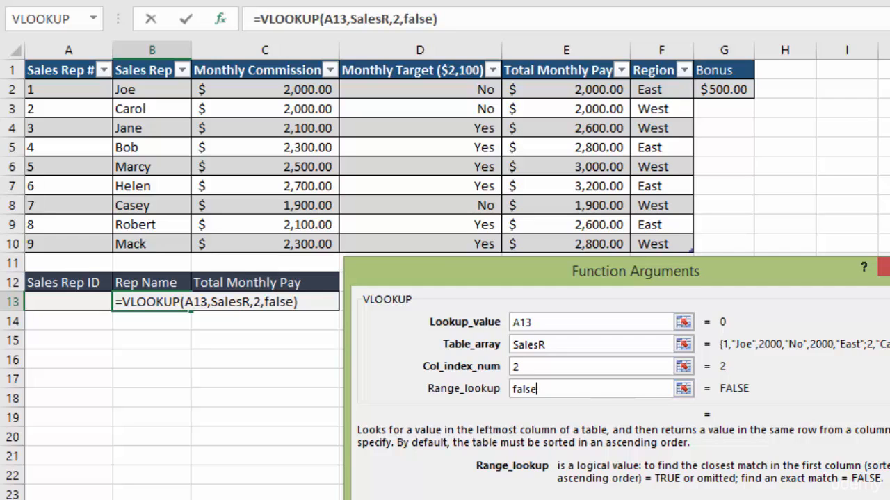
{"action": "key", "text": "Return"}
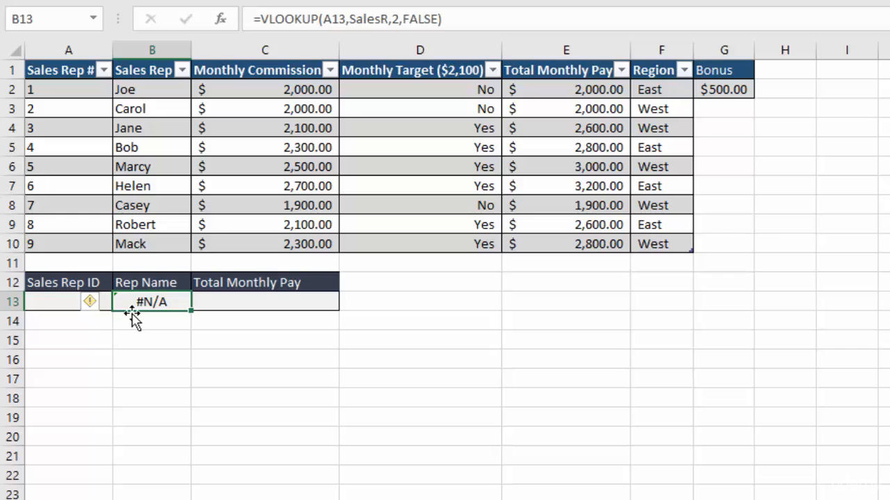
Test the Rep Name lookup by entering Sales Rep ID 2 in A13 and compare it with row 3 of the table.
{"action": "left_click", "coordinate": [53, 301]}
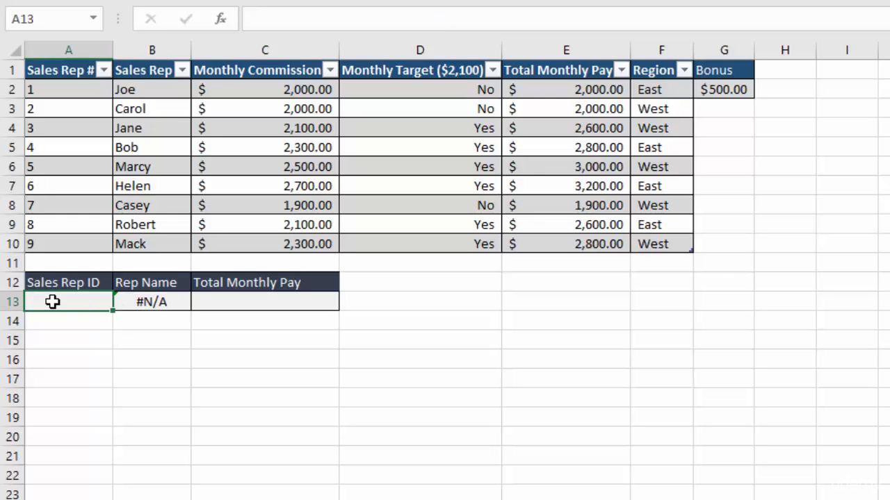
{"action": "type", "text": "2"}
{"action": "key", "text": "Return"}
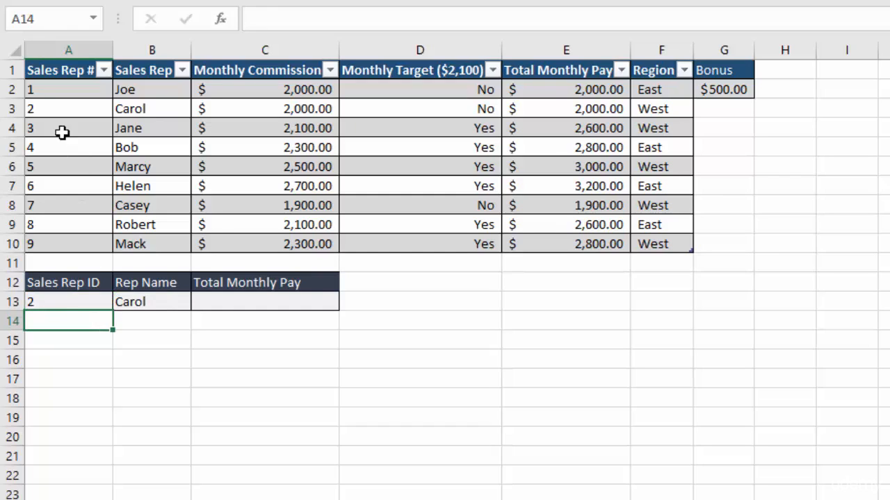
{"action": "left_click", "coordinate": [10, 109]}
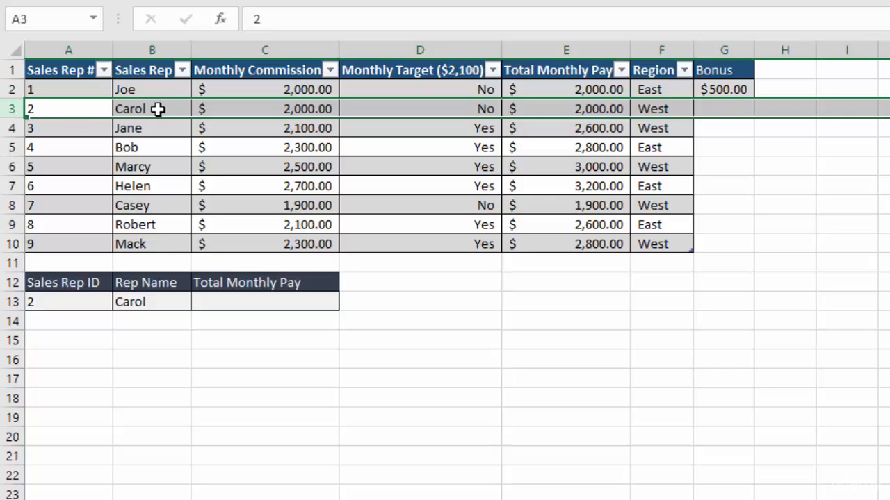
{"action": "left_click", "coordinate": [153, 304]}
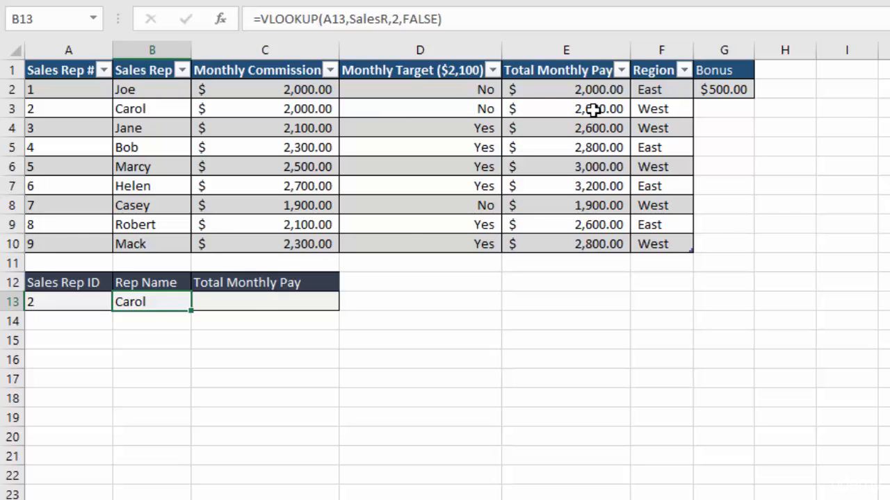
Insert a VLOOKUP function in cell C13 under Total Monthly Pay, with A13 as the lookup value.
{"action": "left_click", "coordinate": [262, 303]}
{"action": "type", "text": "="}
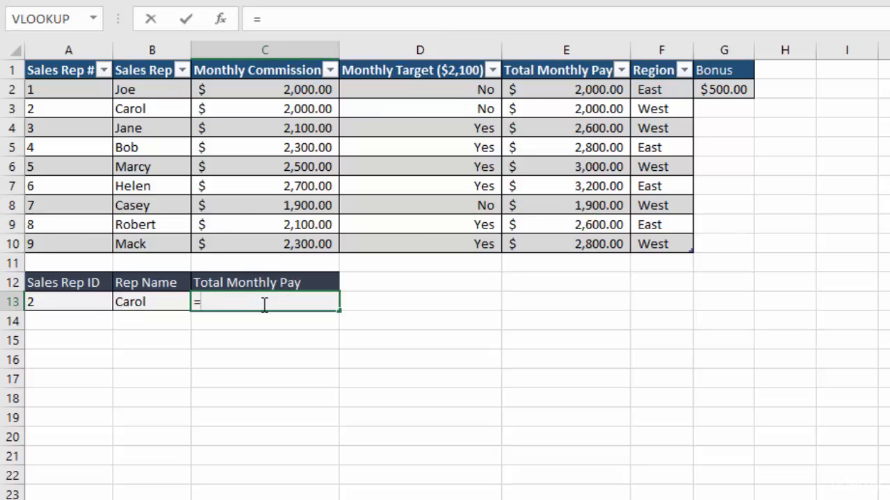
{"action": "left_click", "coordinate": [42, 19]}
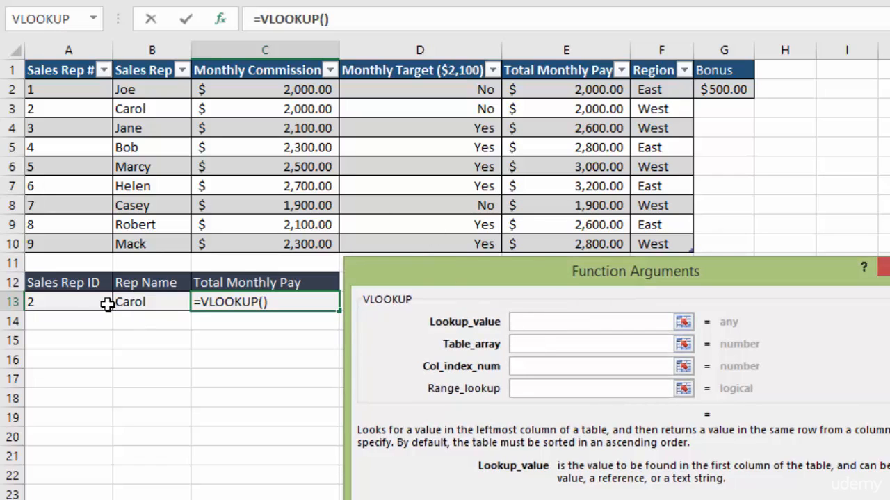
{"action": "left_click", "coordinate": [68, 303]}
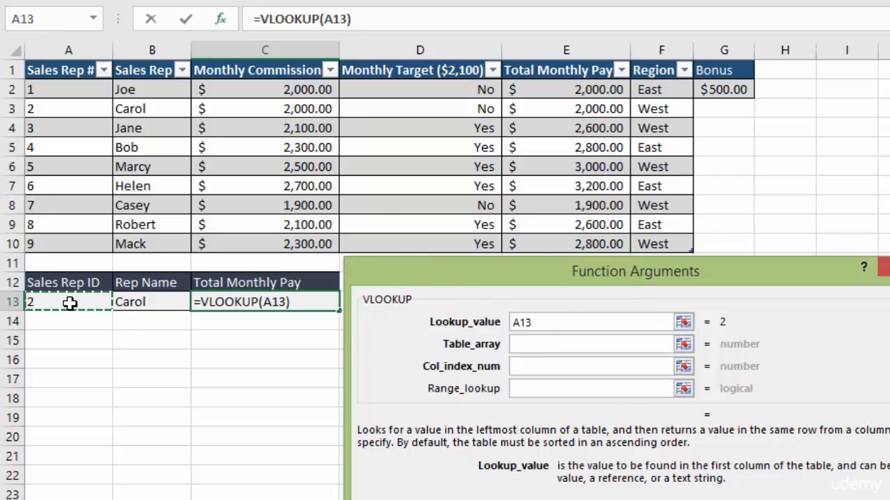
Set the table array of the Total Monthly Pay lookup to SalesR.
{"action": "left_click", "coordinate": [541, 347]}
{"action": "type", "text": "Sales"}
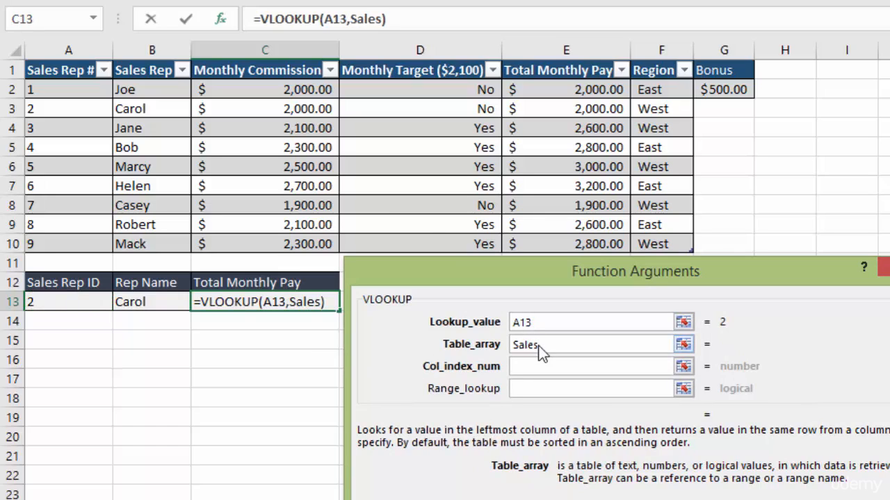
{"action": "type", "text": "R"}
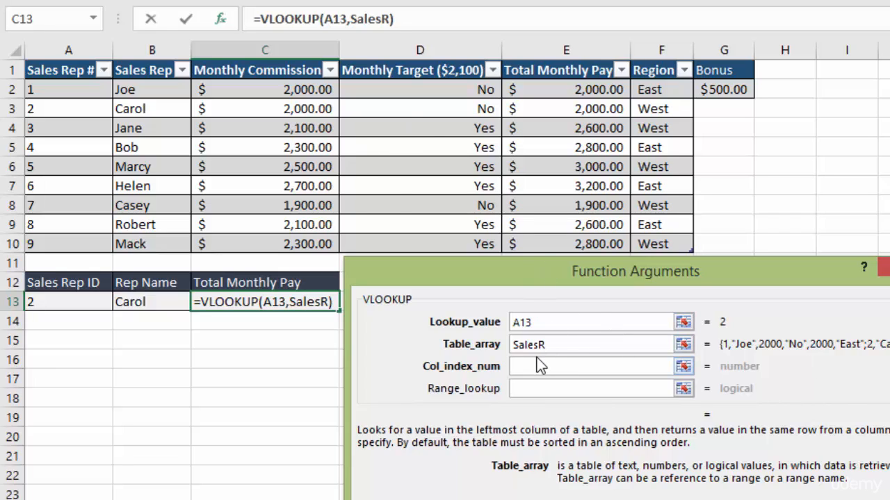
{"action": "key", "text": "BackSpace"}
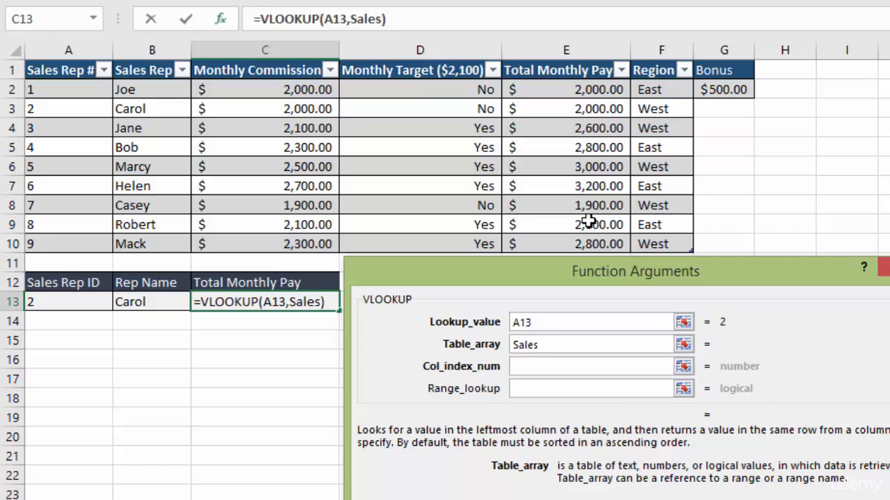
{"action": "type", "text": "R"}
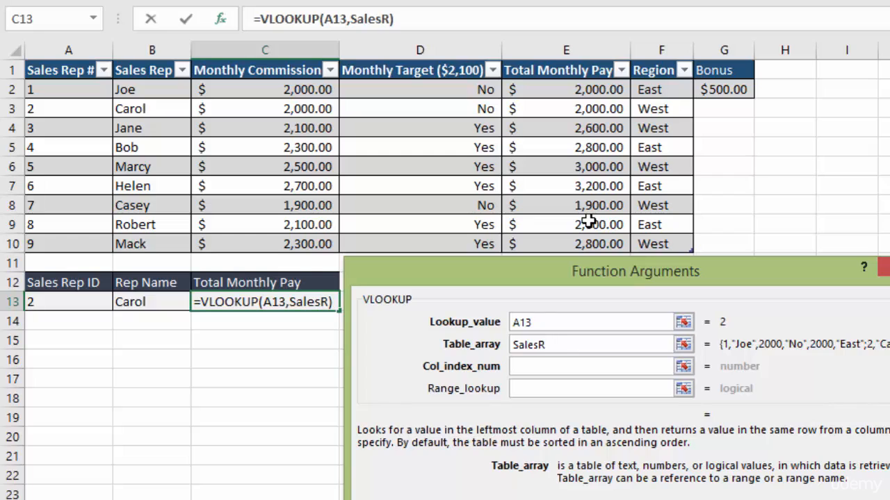
Set the column index number to 5 and the range lookup to false, and complete the formula in C13.
{"action": "left_click", "coordinate": [558, 367]}
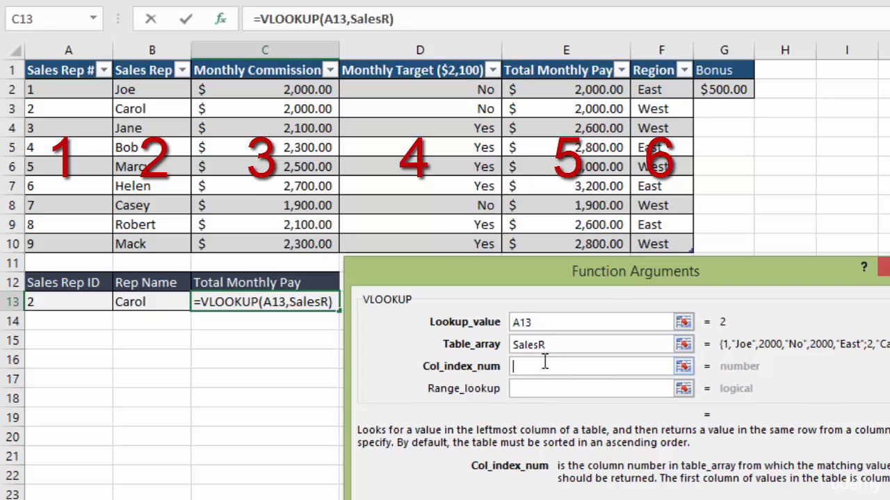
{"action": "type", "text": "5"}
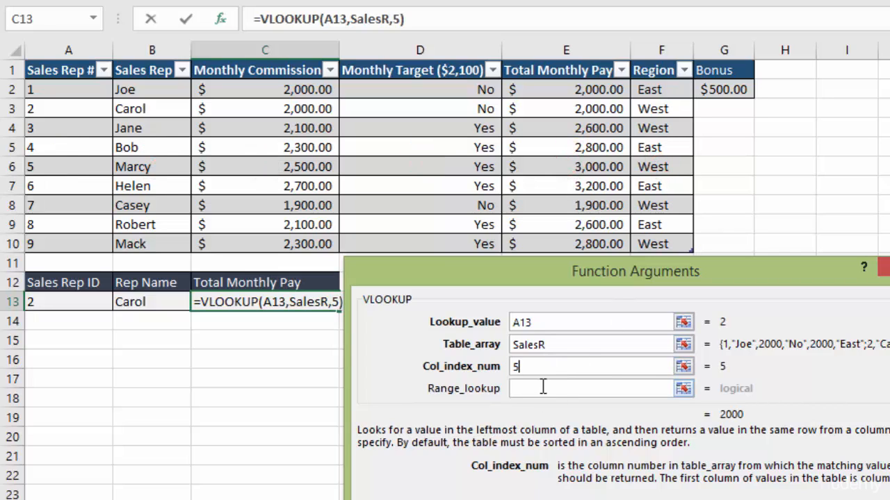
{"action": "left_click", "coordinate": [543, 388]}
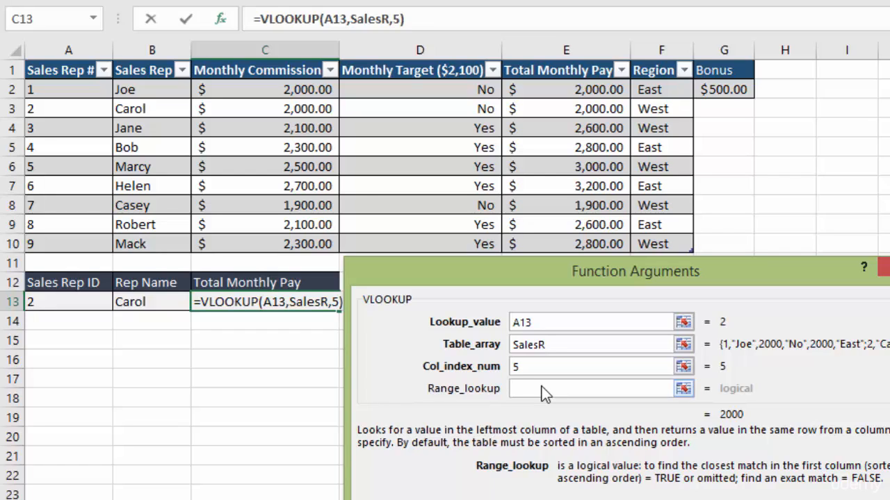
{"action": "type", "text": "false"}
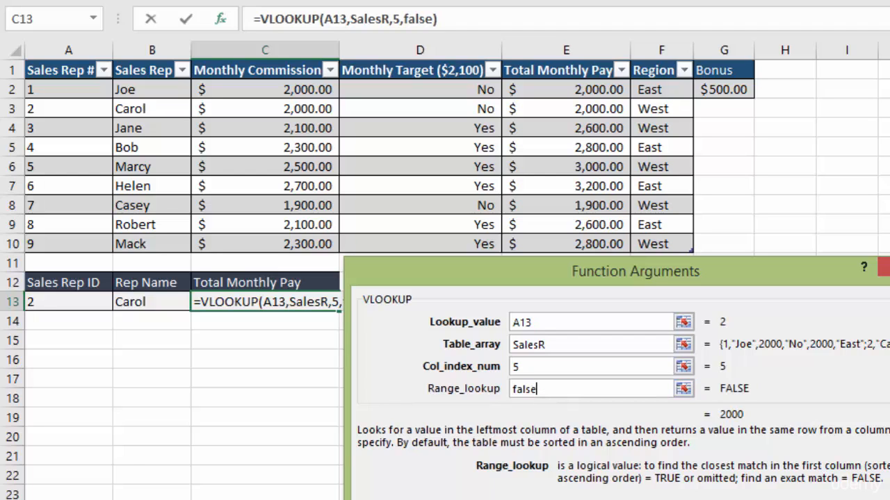
{"action": "key", "text": "Return"}
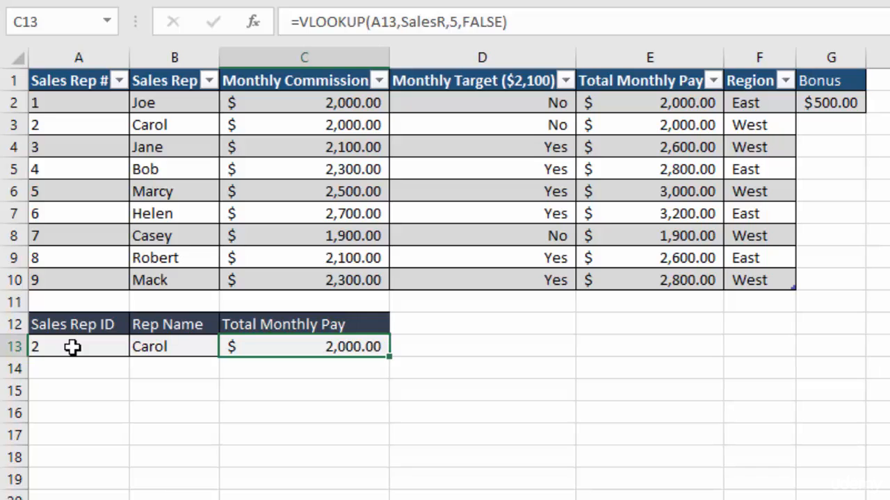
Check the lookup results against the ID, name and total monthly pay in row 3 of the sales table.
{"action": "left_click", "coordinate": [70, 127]}
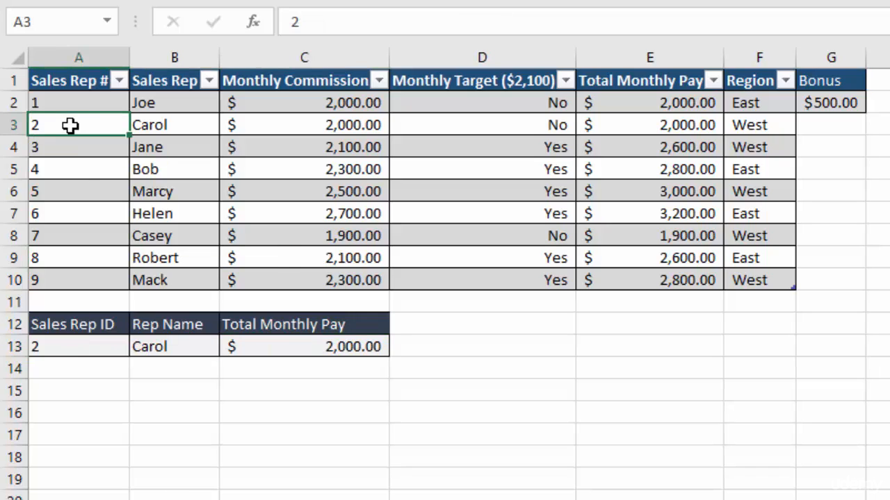
{"action": "left_click", "coordinate": [154, 127]}
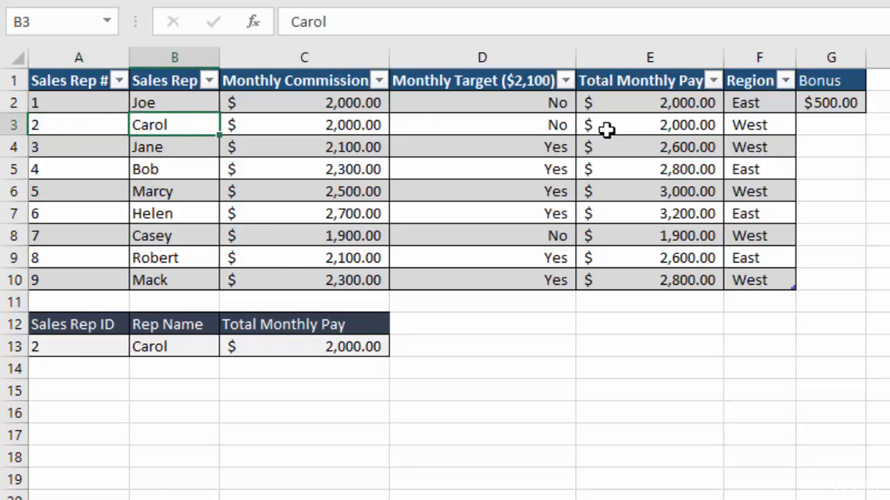
{"action": "left_click", "coordinate": [649, 128]}
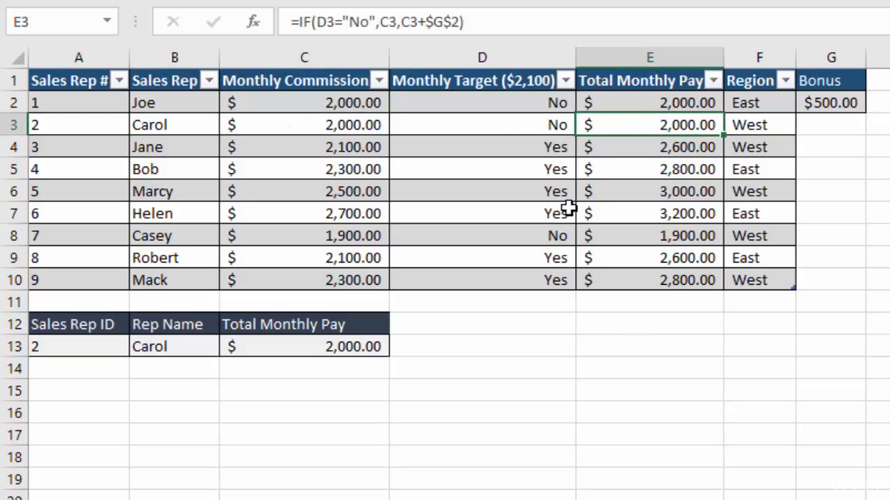
Change the Sales Rep ID in A13 to 4 and compare the lookup results with row 5 of the table.
{"action": "left_click", "coordinate": [67, 350]}
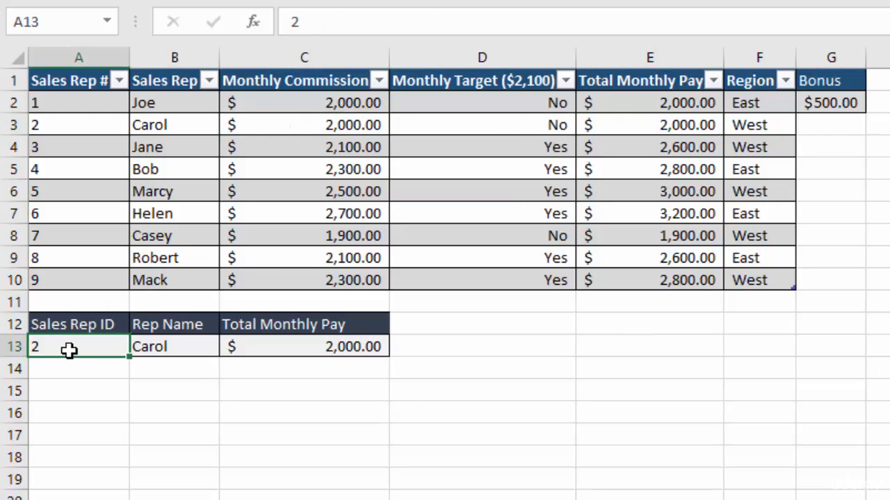
{"action": "type", "text": "4"}
{"action": "key", "text": "Return"}
{"action": "left_click", "coordinate": [7, 169]}
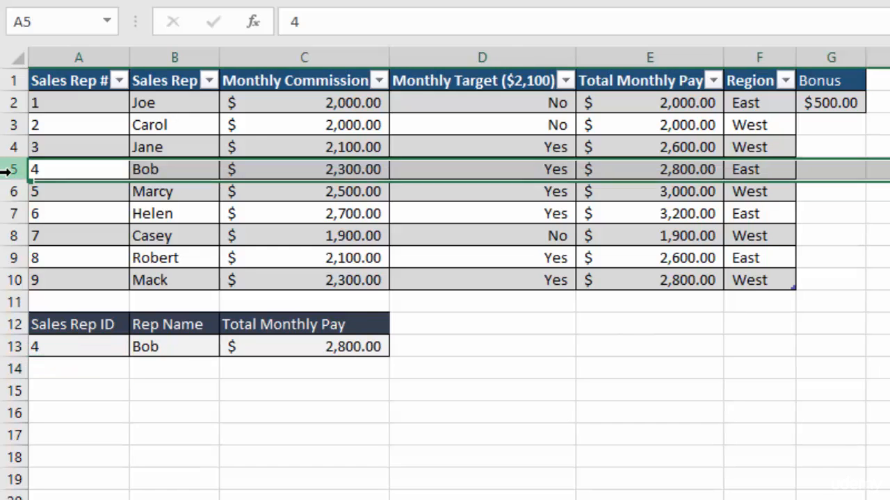
{"action": "left_click", "coordinate": [686, 168]}
Change the Sales Rep ID in A13 to 8 and compare the returned name and pay with row 9.
{"action": "left_click", "coordinate": [68, 351]}
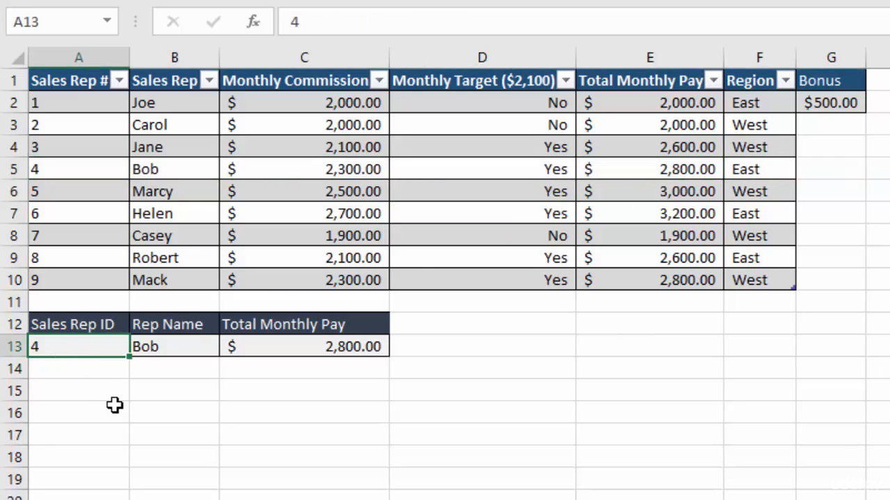
{"action": "type", "text": "8"}
{"action": "key", "text": "Return"}
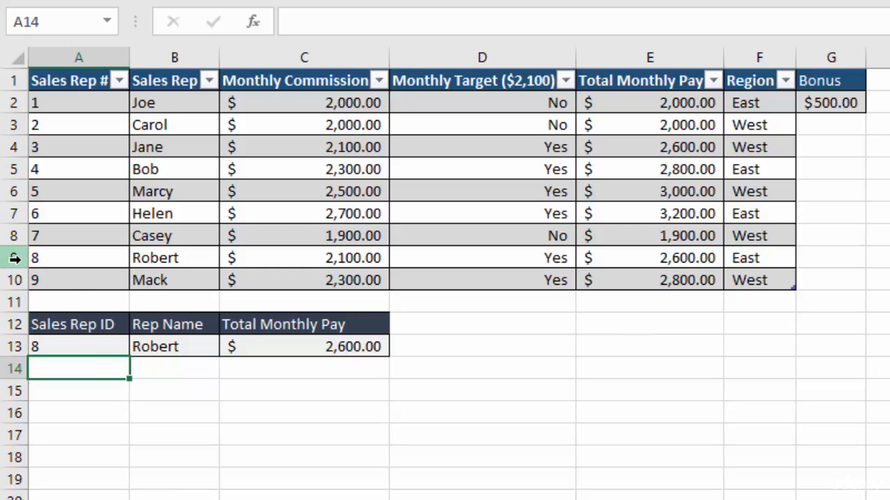
{"action": "left_click", "coordinate": [156, 262]}
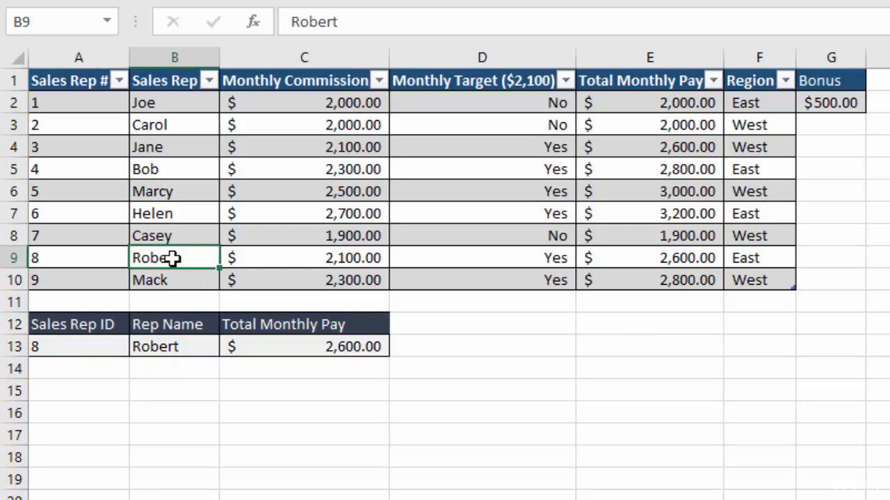
{"action": "left_click", "coordinate": [605, 263]}
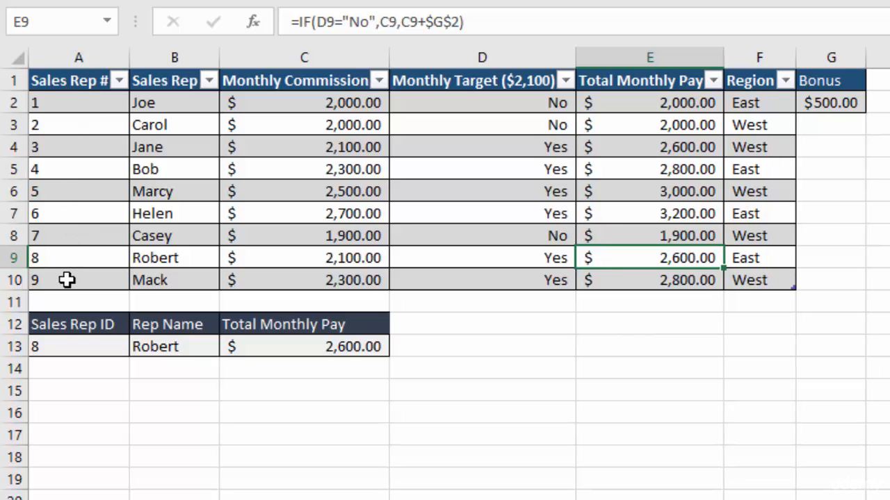
Review the sales table's range A1:F10, the Format as Table command and the table's name in its design settings.
{"action": "left_click_drag", "start_coordinate": [69, 82], "coordinate": [772, 290]}
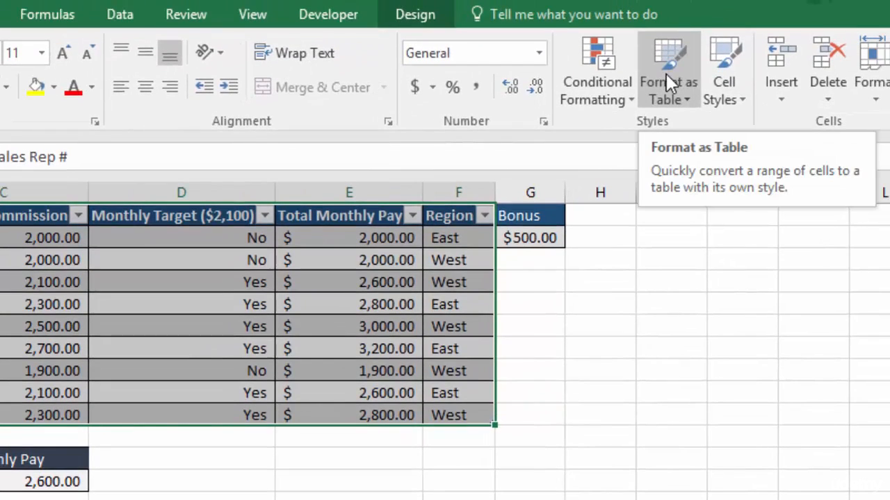
{"action": "left_click", "coordinate": [530, 303]}
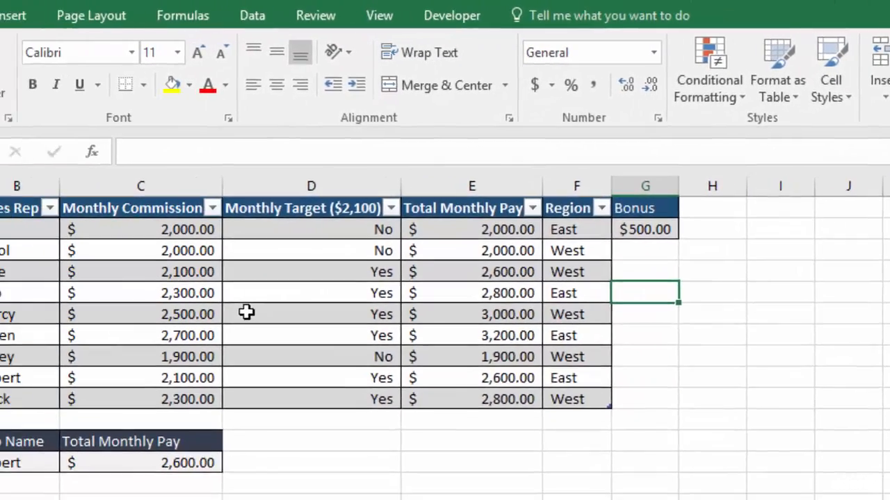
{"action": "left_click", "coordinate": [113, 326]}
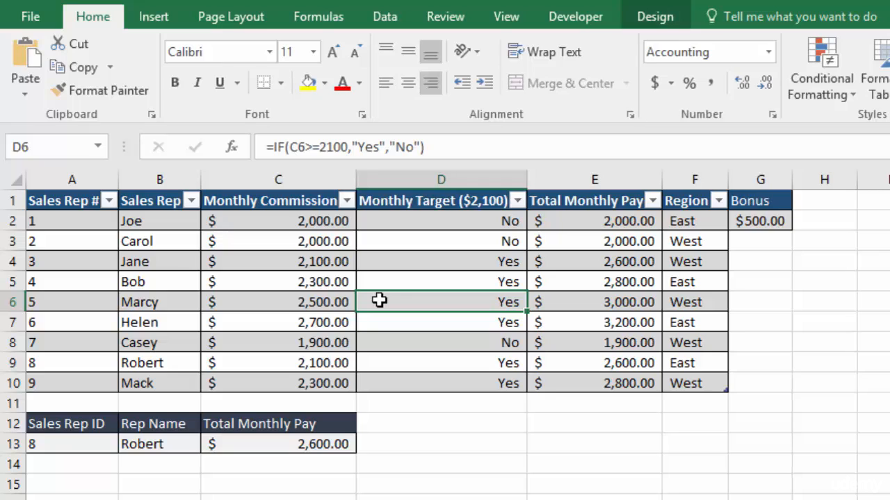
{"action": "left_click", "coordinate": [655, 18]}
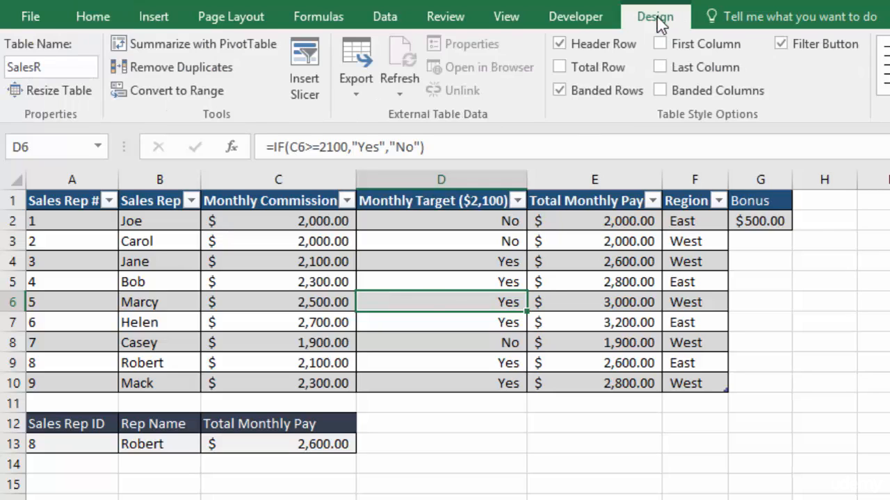